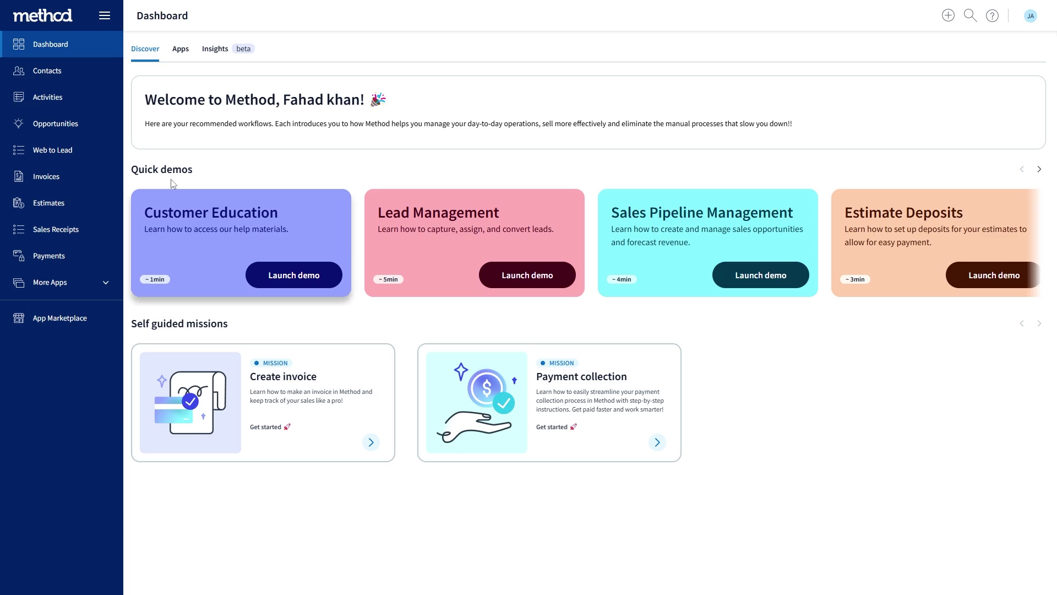
Open the Contacts list from the Dashboard's left sidebar.
click(58, 71)
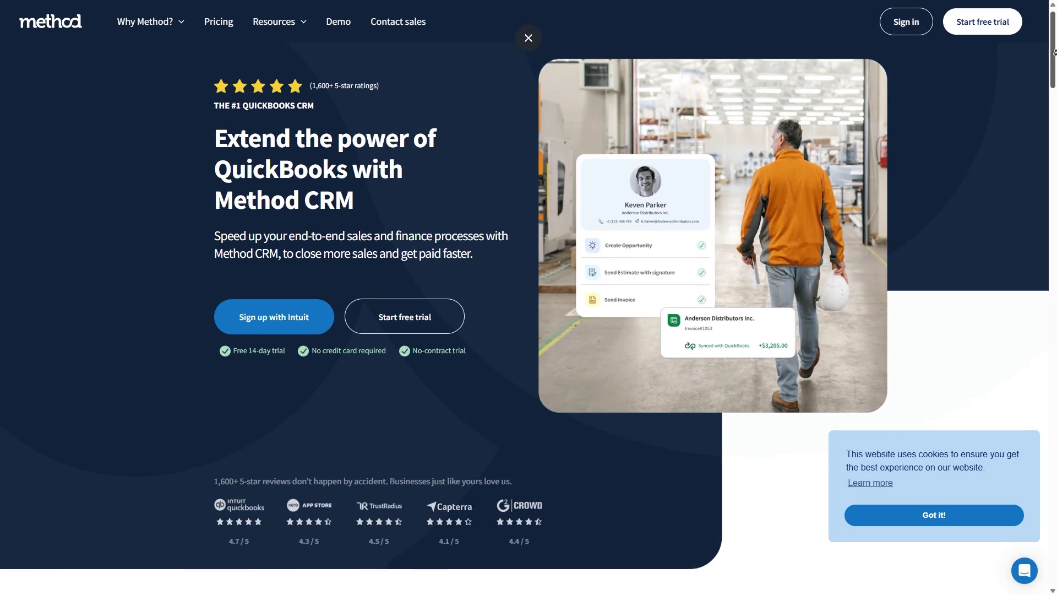
Scroll down the Method CRM homepage to review the free trial offer.
scroll(1054, 57, down, 3)
scroll(1054, 57, down, 3)
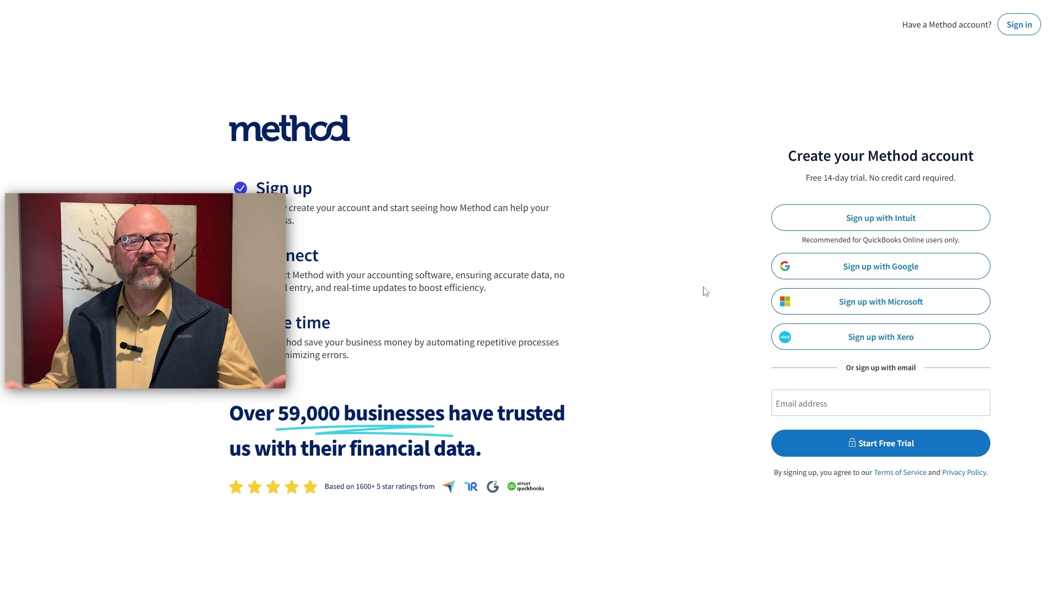
Fill in the sign-up email, organization and name fields, then start the free trial.
click(796, 269)
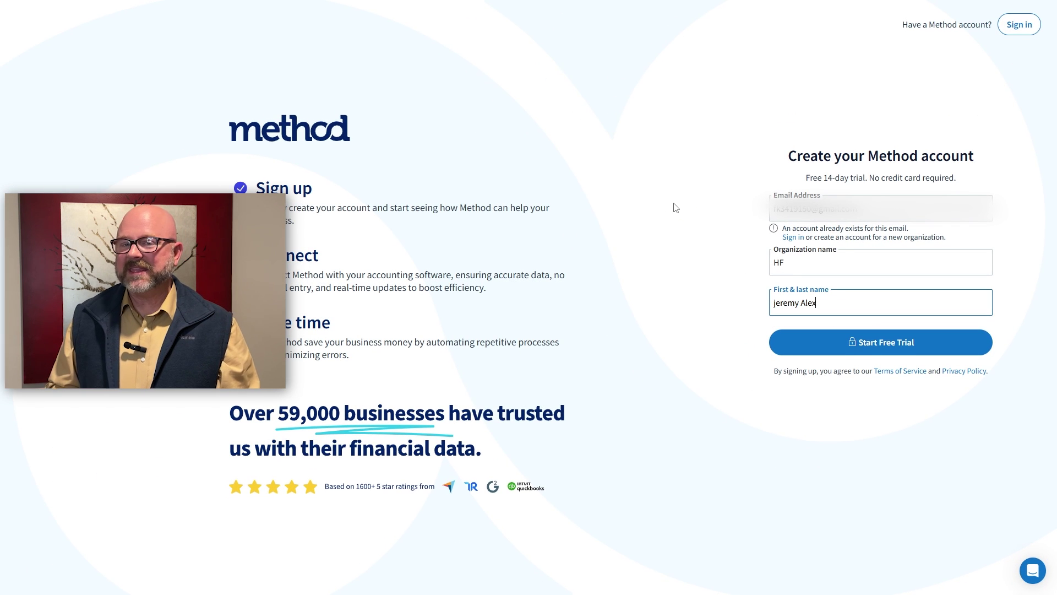
click(874, 347)
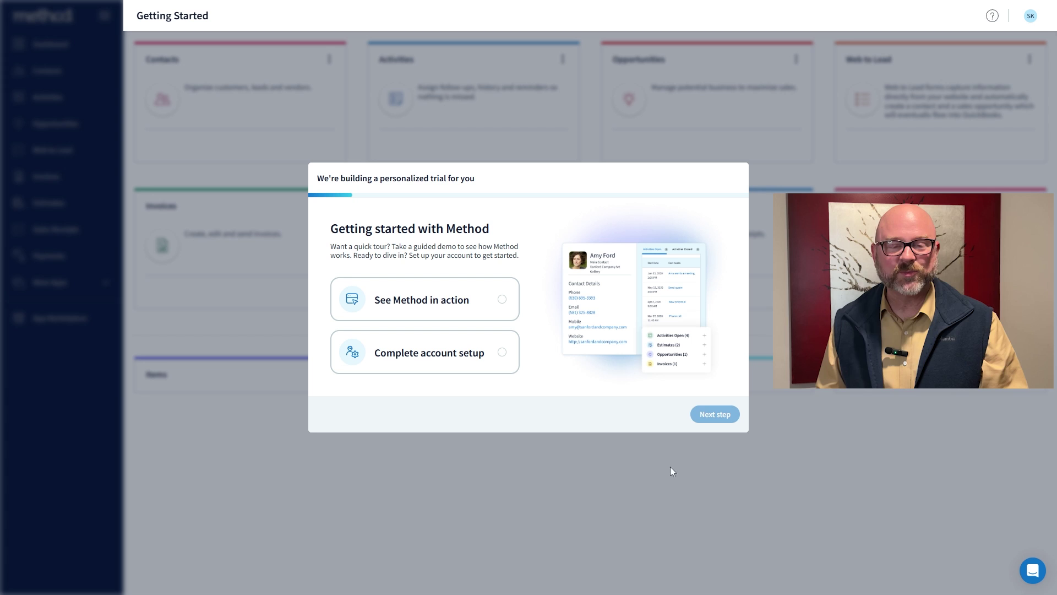
Select Complete account setup in the Getting started with Method dialog.
click(495, 355)
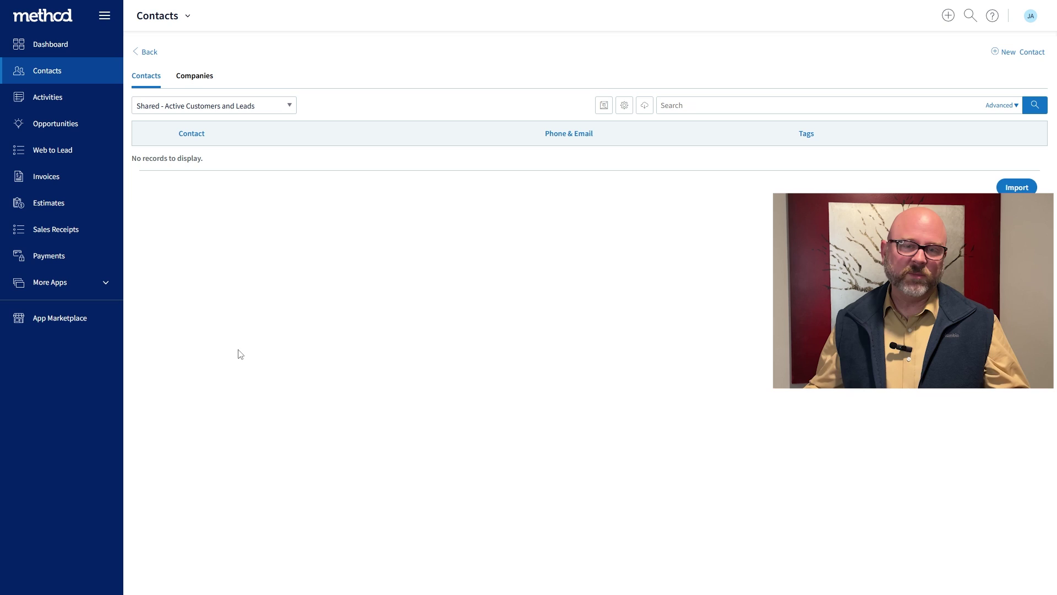
Open the empty Activities page from the left sidebar.
click(49, 98)
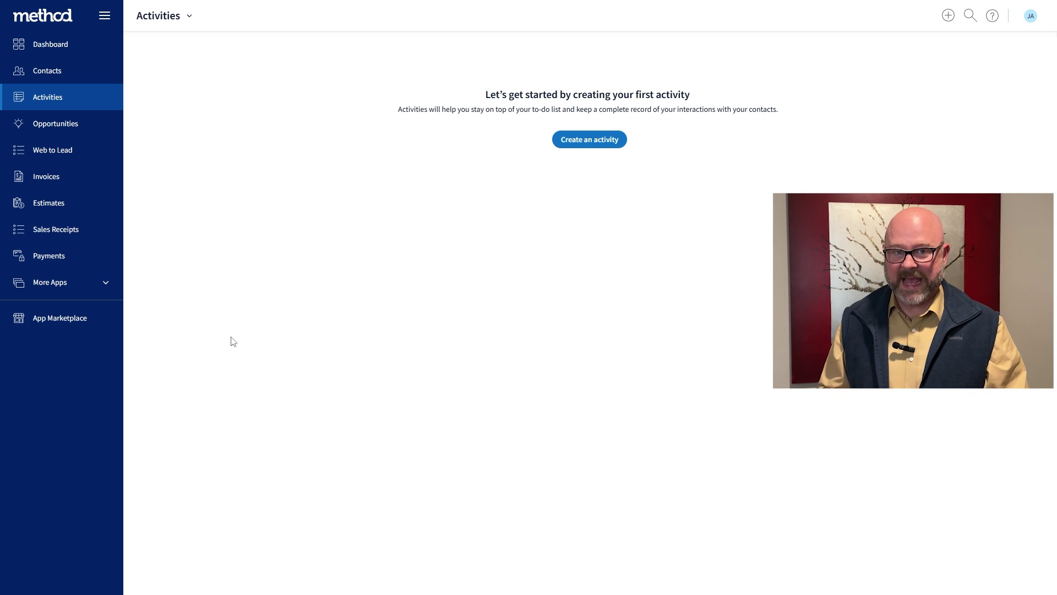
Browse the Opportunities, Web to Lead, Invoices and Estimates pages.
click(91, 128)
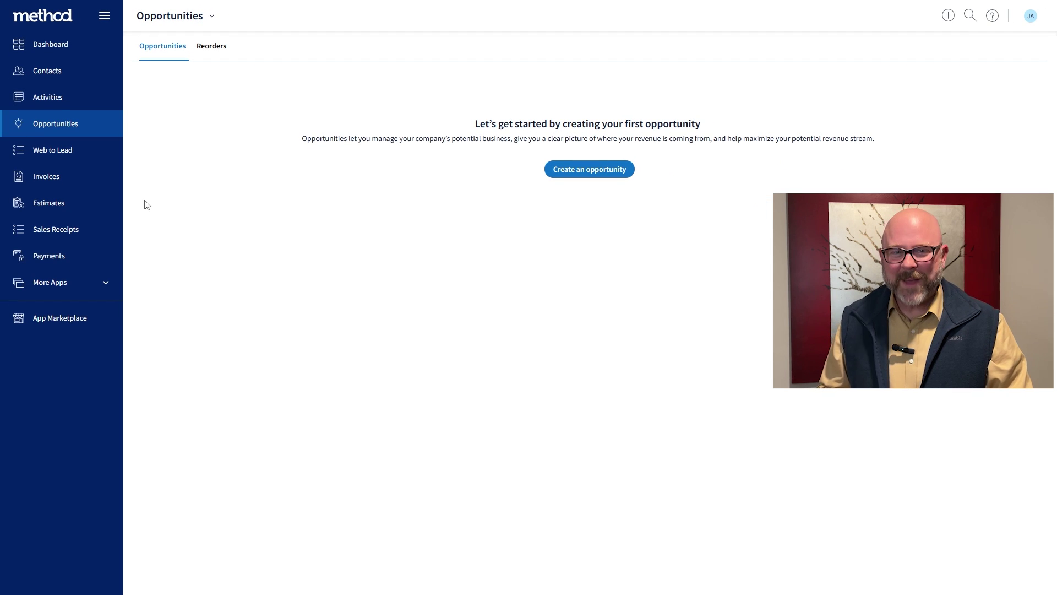
click(80, 158)
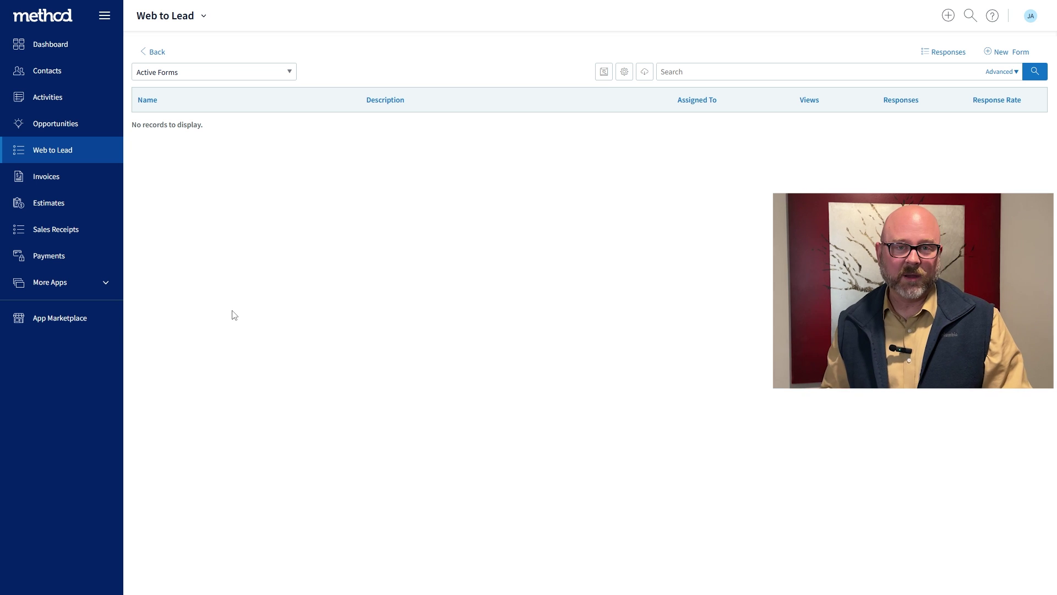
click(80, 187)
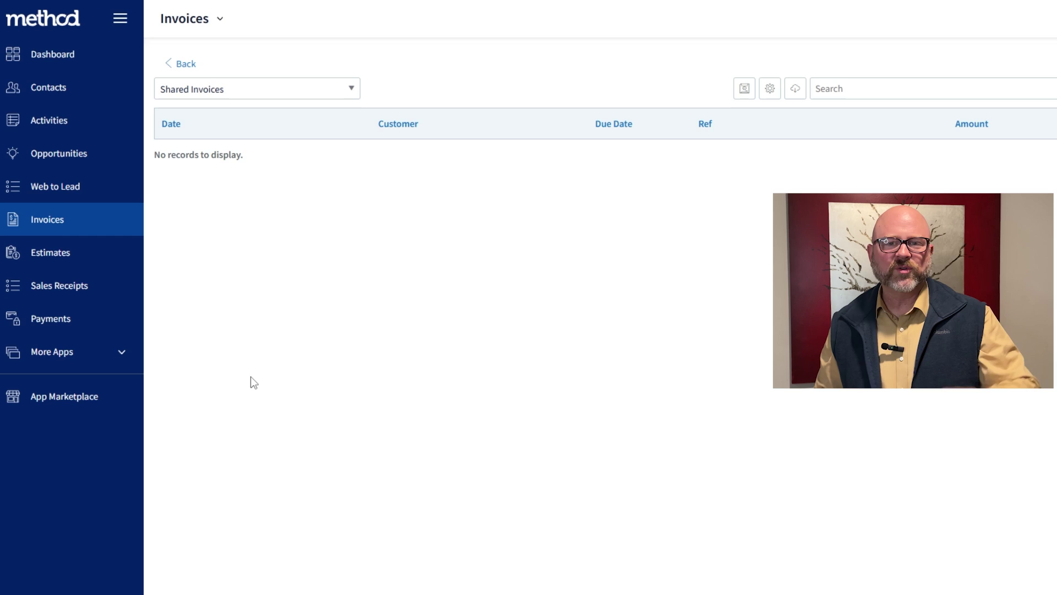
click(99, 254)
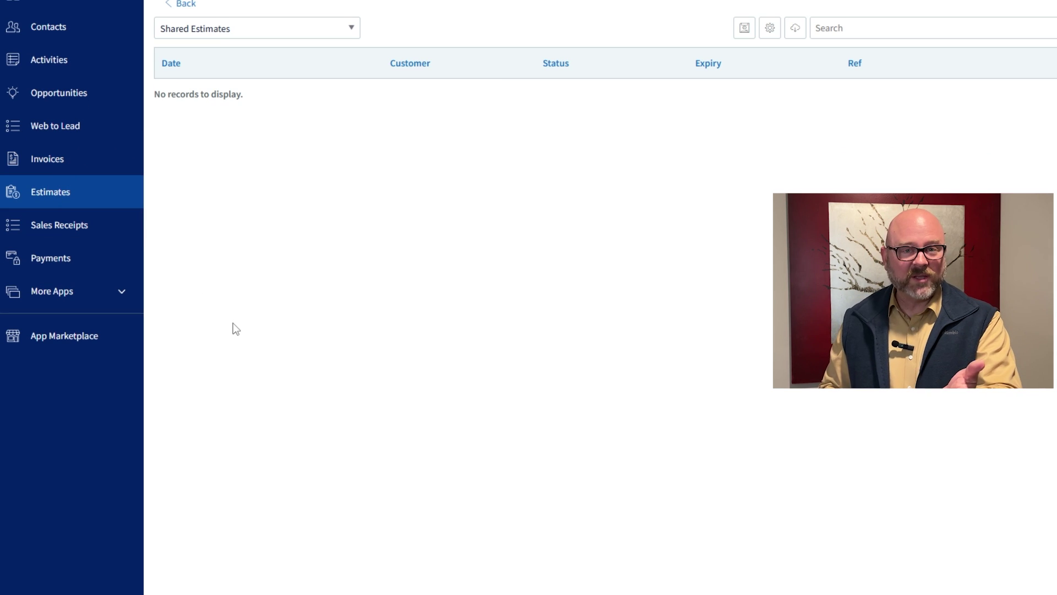
View Sales Receipts and Payments, expand More Apps, and open the App Marketplace.
click(91, 226)
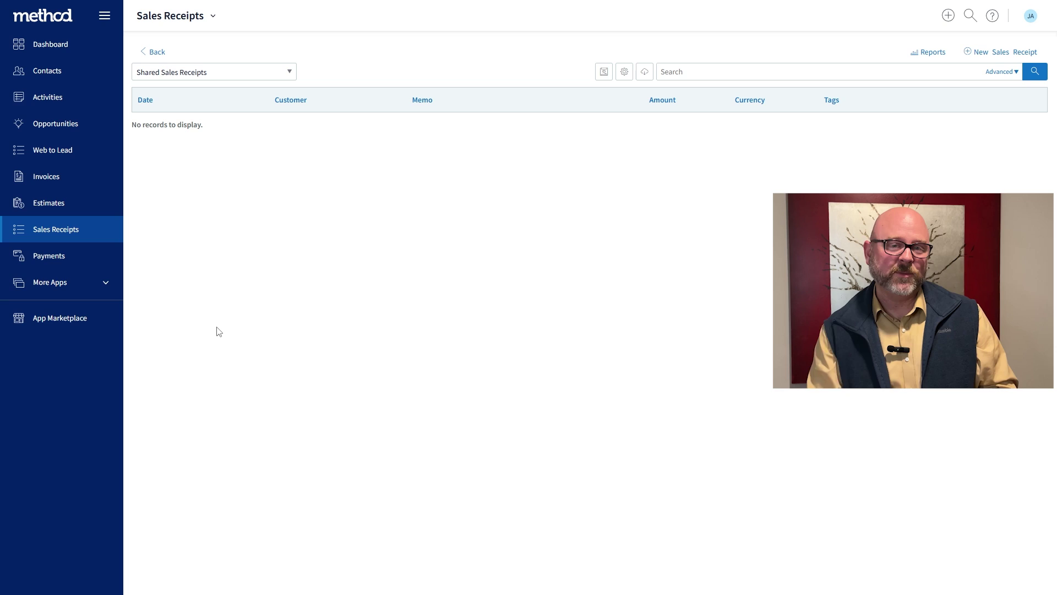
click(88, 259)
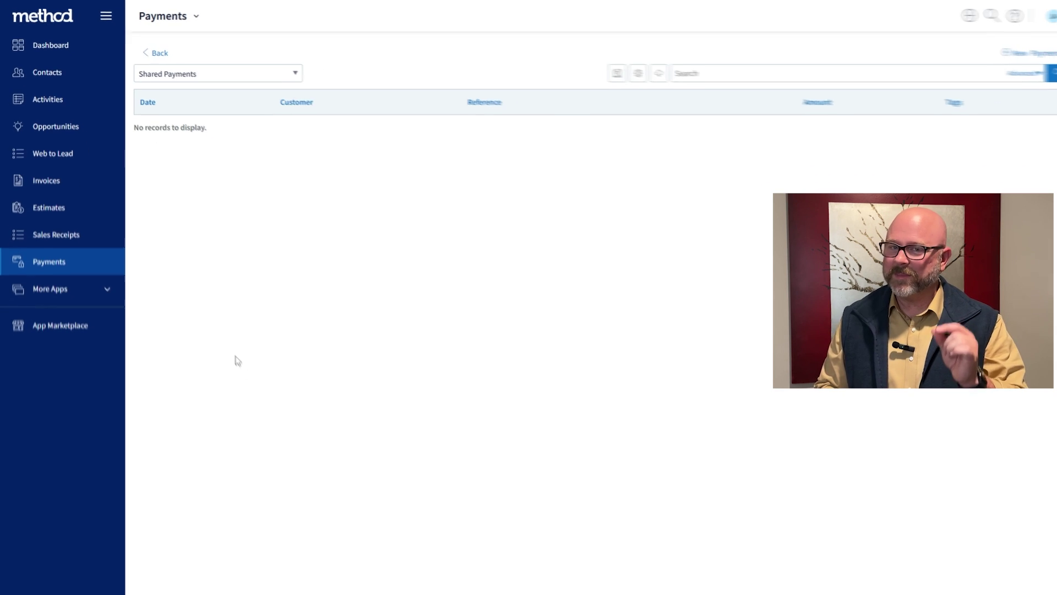
click(78, 283)
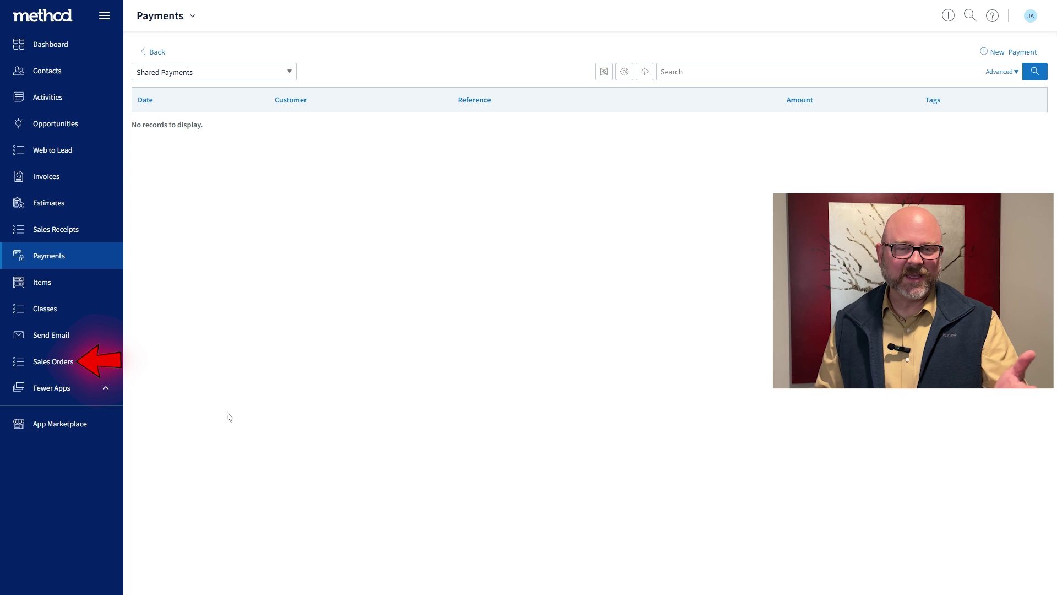
click(72, 424)
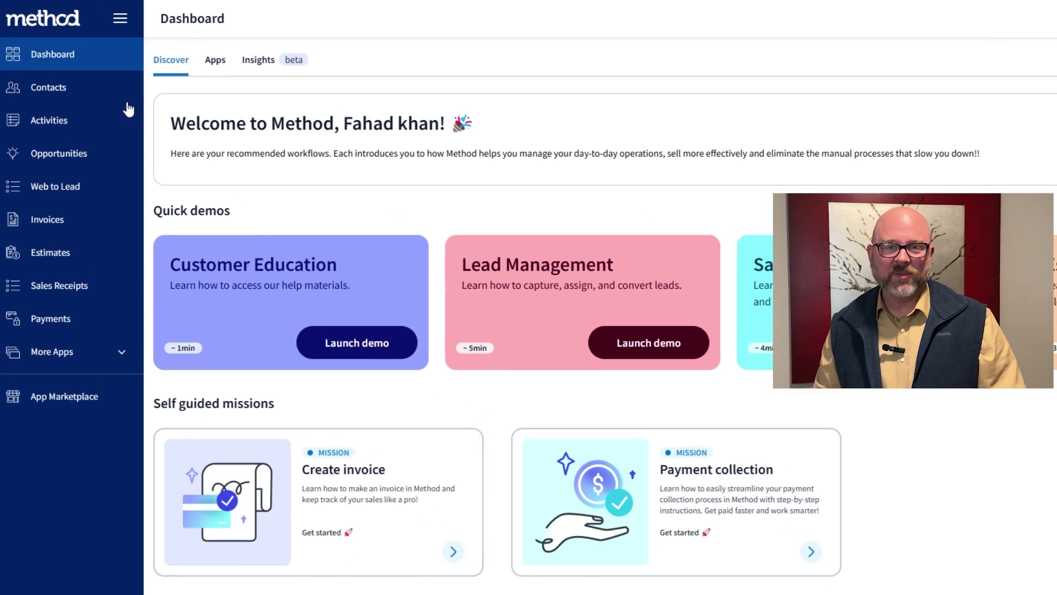
Go to Contacts and open a blank New Contact form with Lead selected.
click(103, 94)
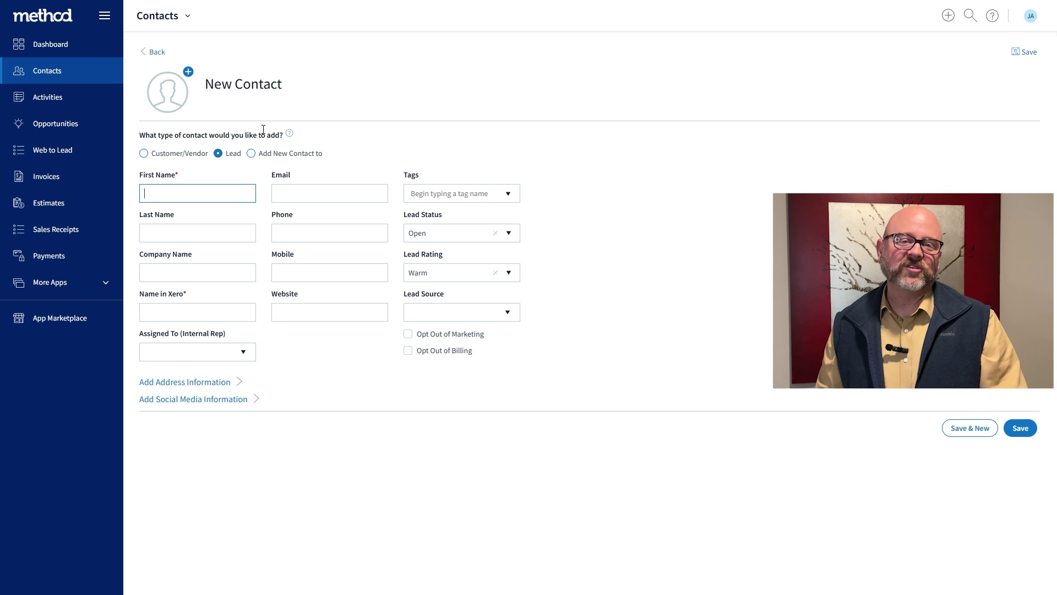
click(231, 88)
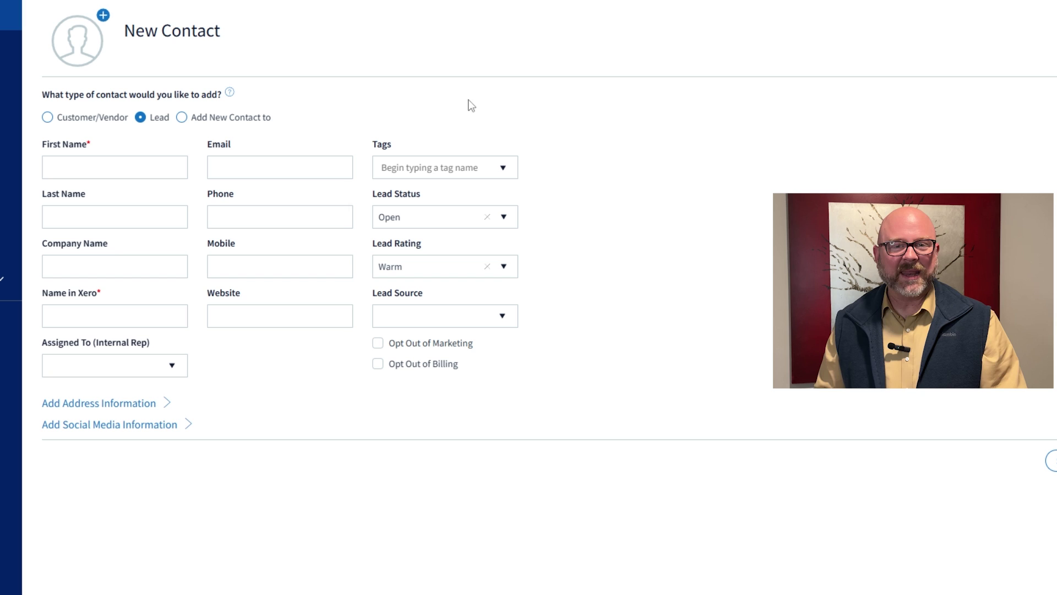
Switch the contact type to 'Add New Contact to' an existing customer or vendor.
click(186, 120)
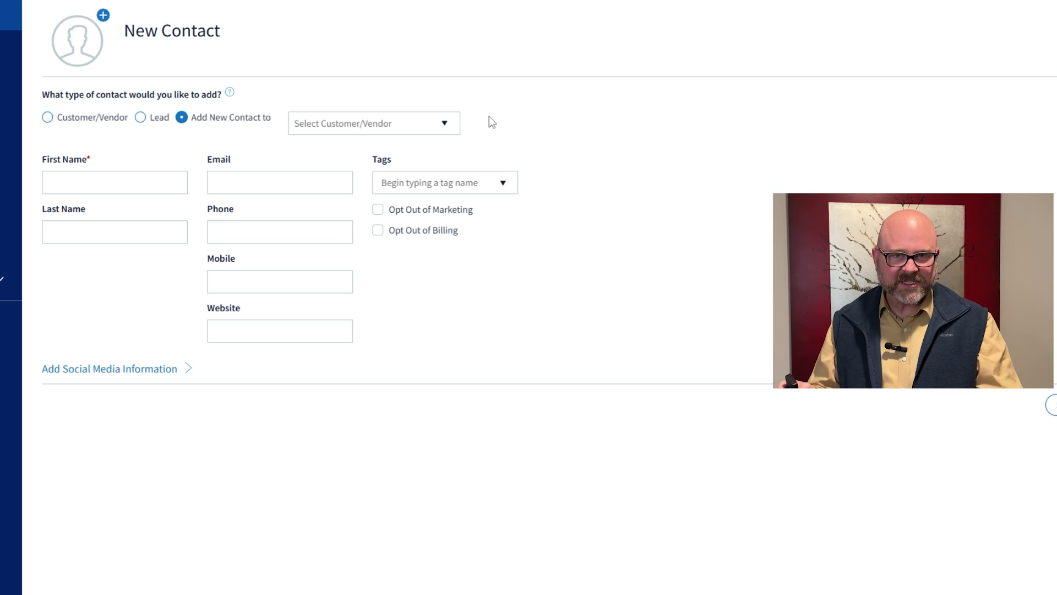
Tick Opt Out of Marketing and Opt Out of Billing, and reveal the social media fields.
click(377, 209)
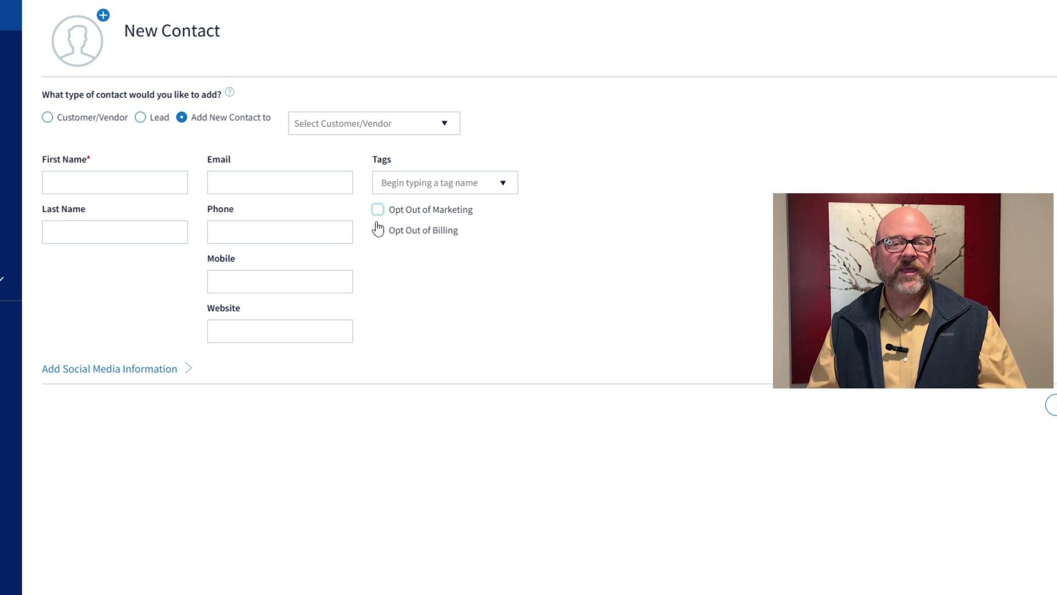
click(378, 231)
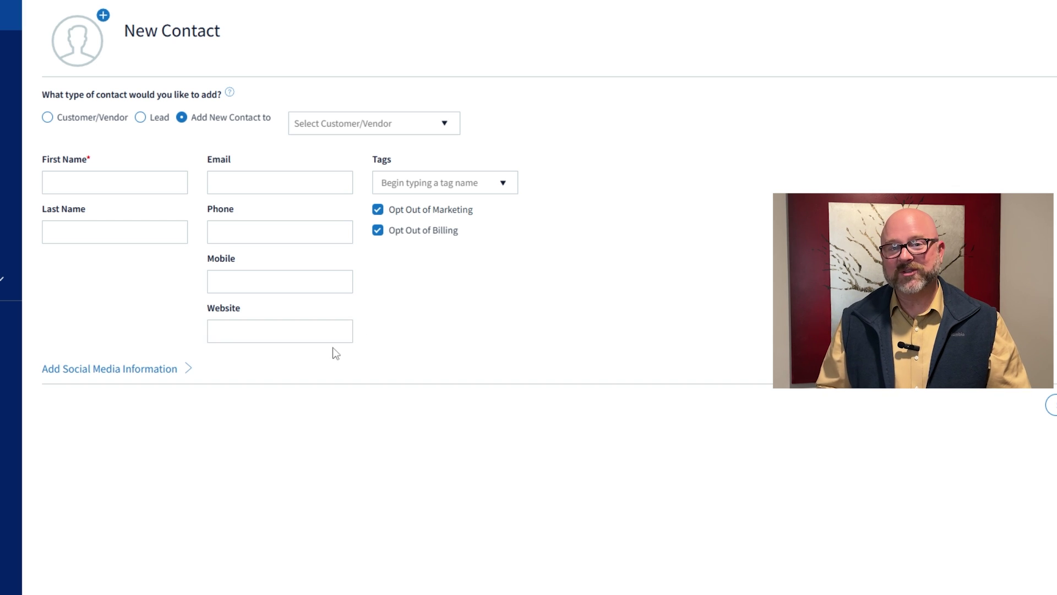
click(190, 369)
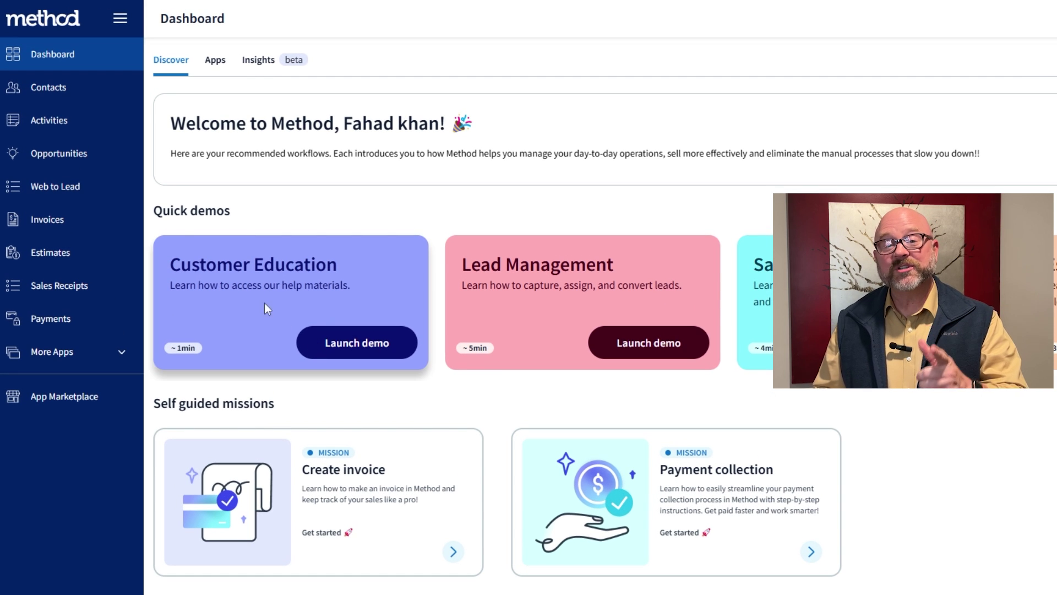
Go to Opportunities and choose 'Create an opportunity' for a blank form.
click(77, 154)
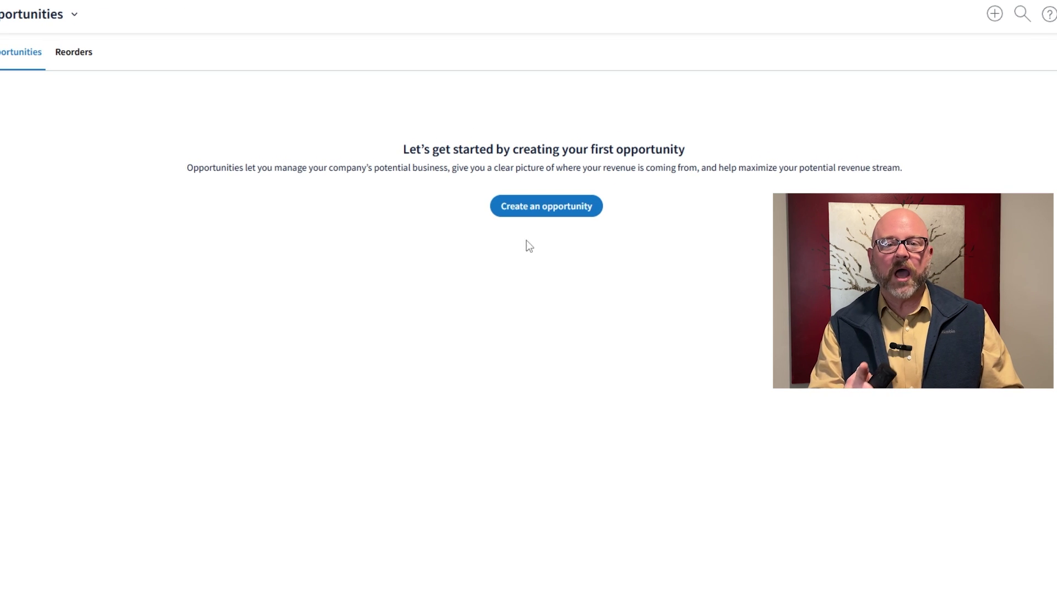
click(538, 213)
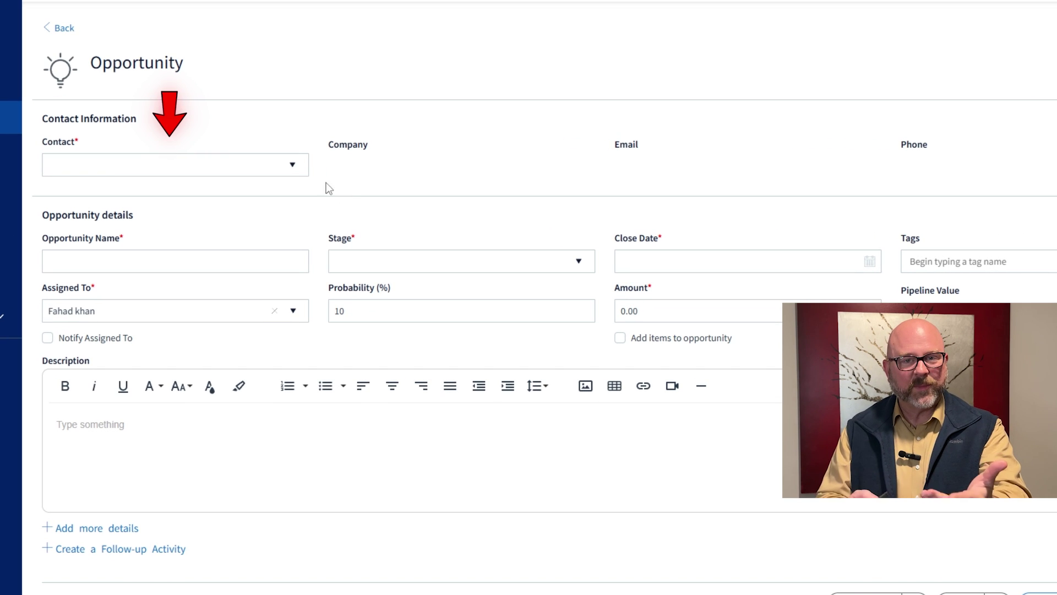
click(293, 164)
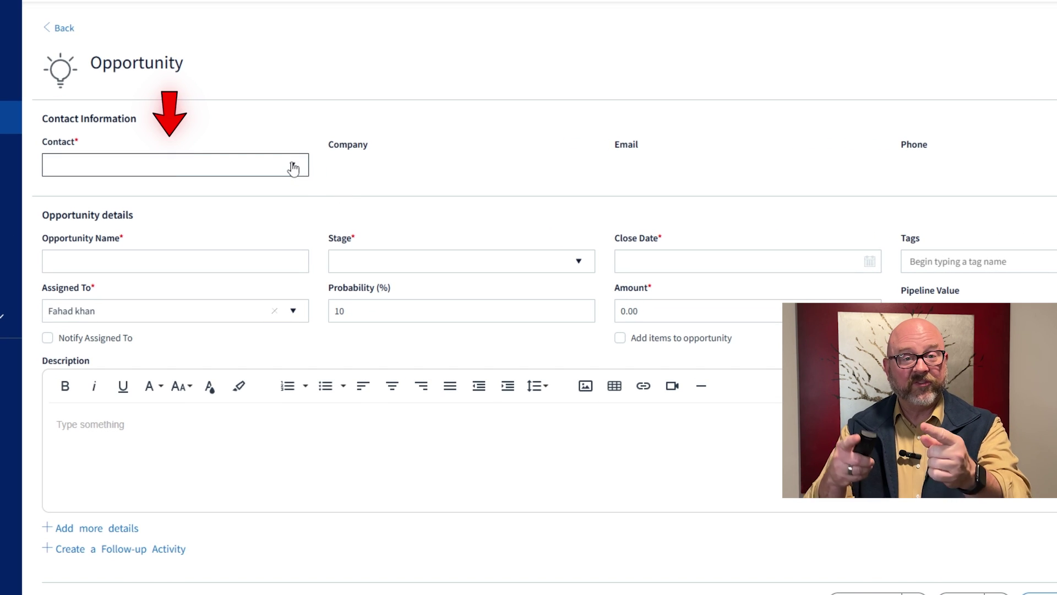
click(306, 217)
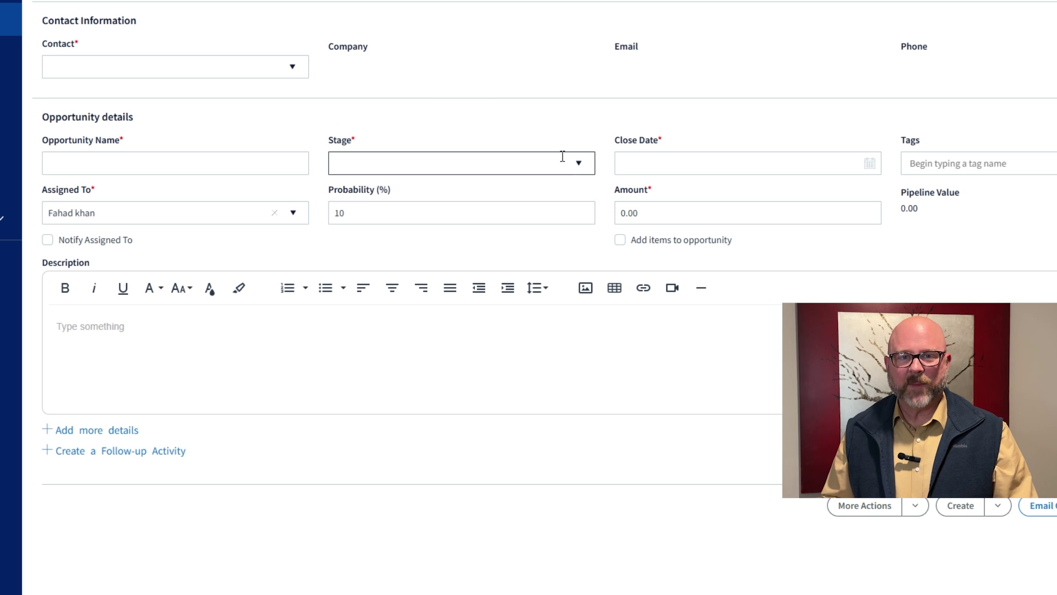
click(578, 163)
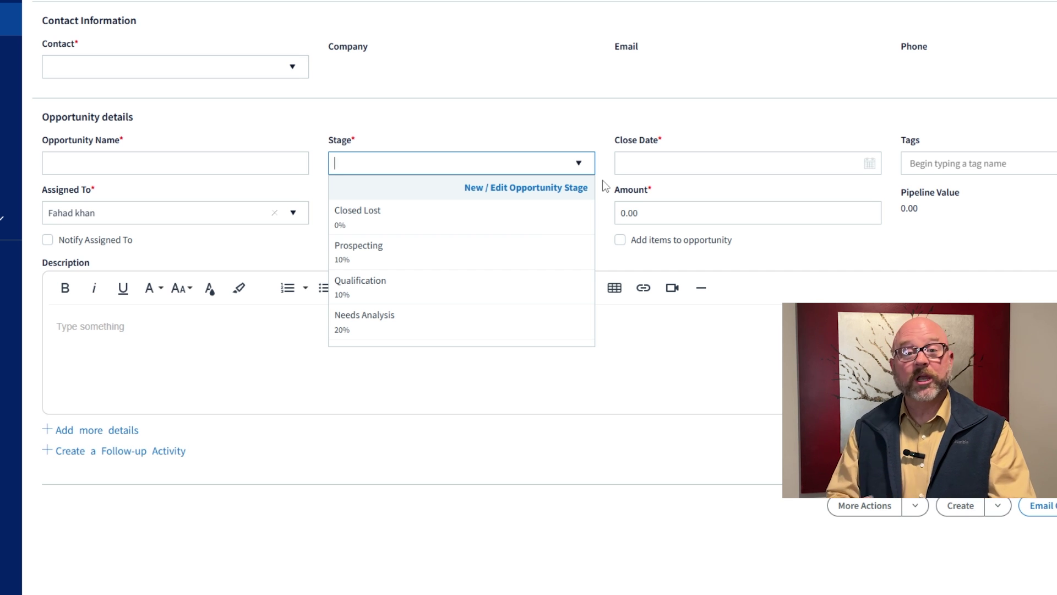
click(603, 180)
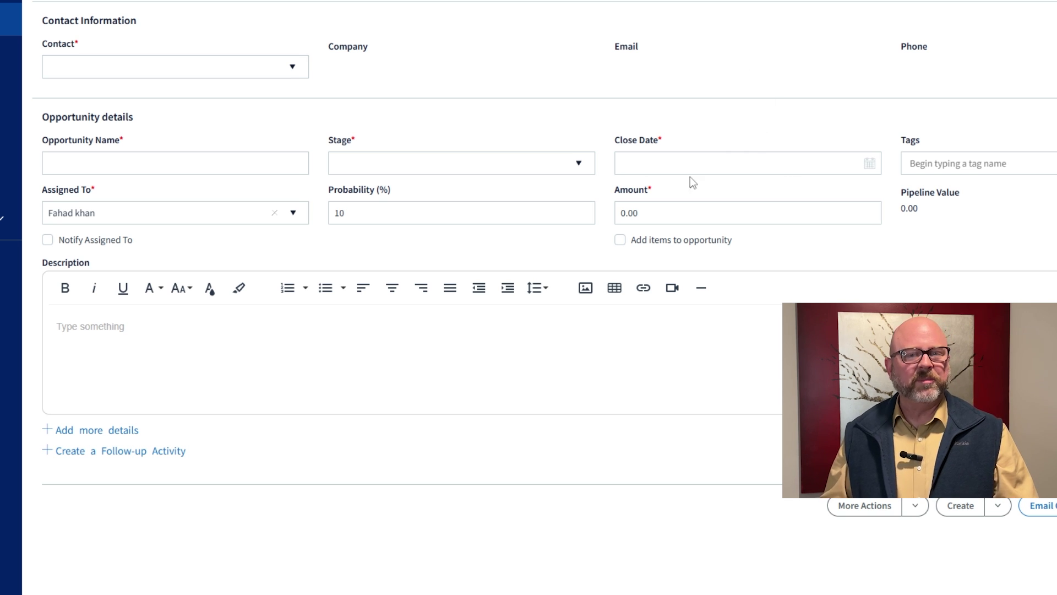
click(936, 164)
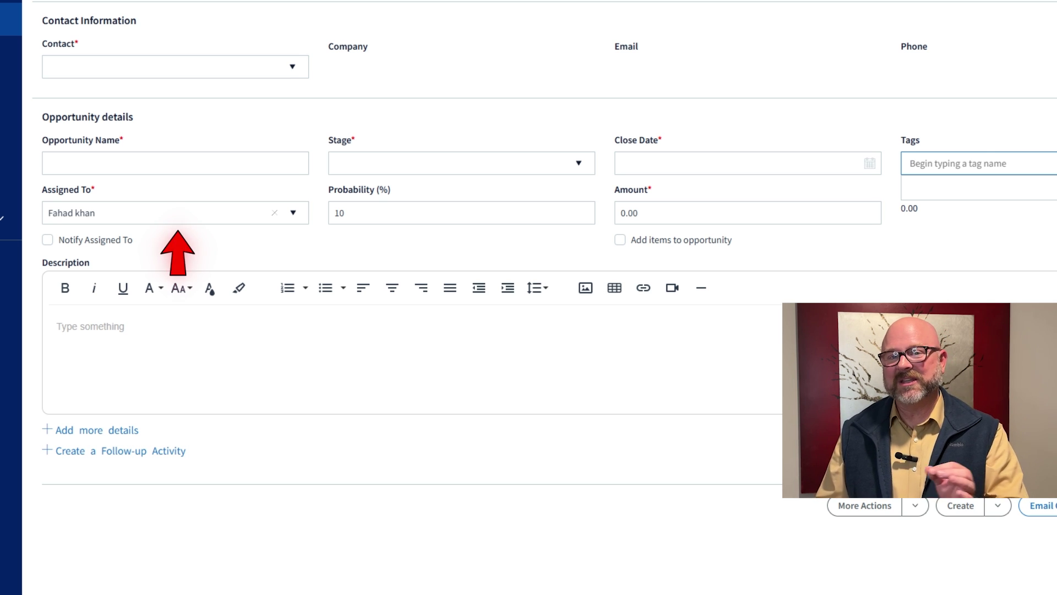
Tick Notify Assigned To on the new Opportunity form so the assigned rep is alerted.
click(47, 239)
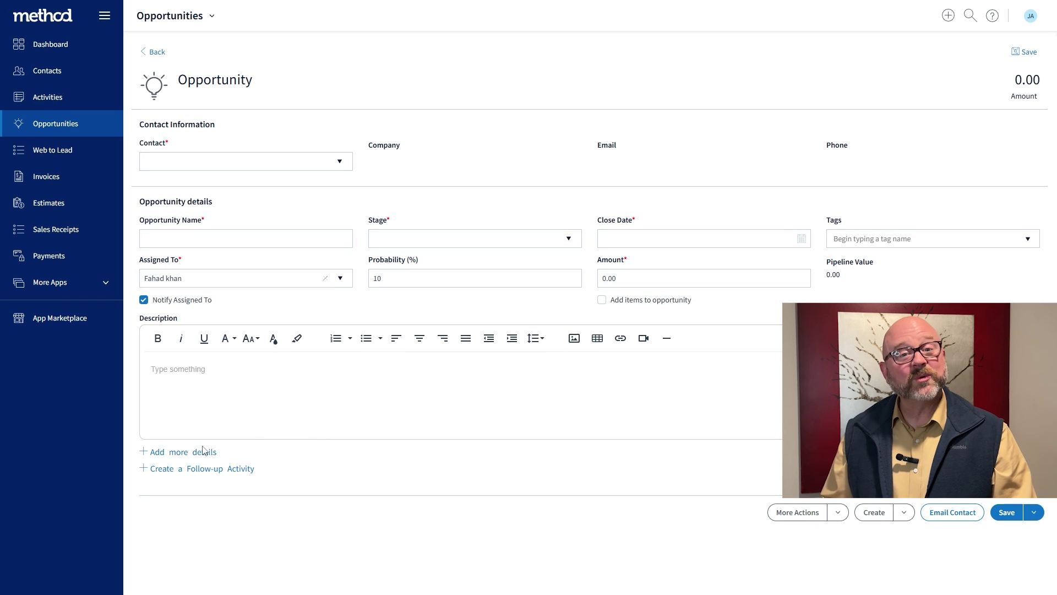
Reveal Business Type, Lead Source, Next Step and the follow-up activity fields (Other, Not Started).
click(201, 452)
scroll(213, 456, down, 1)
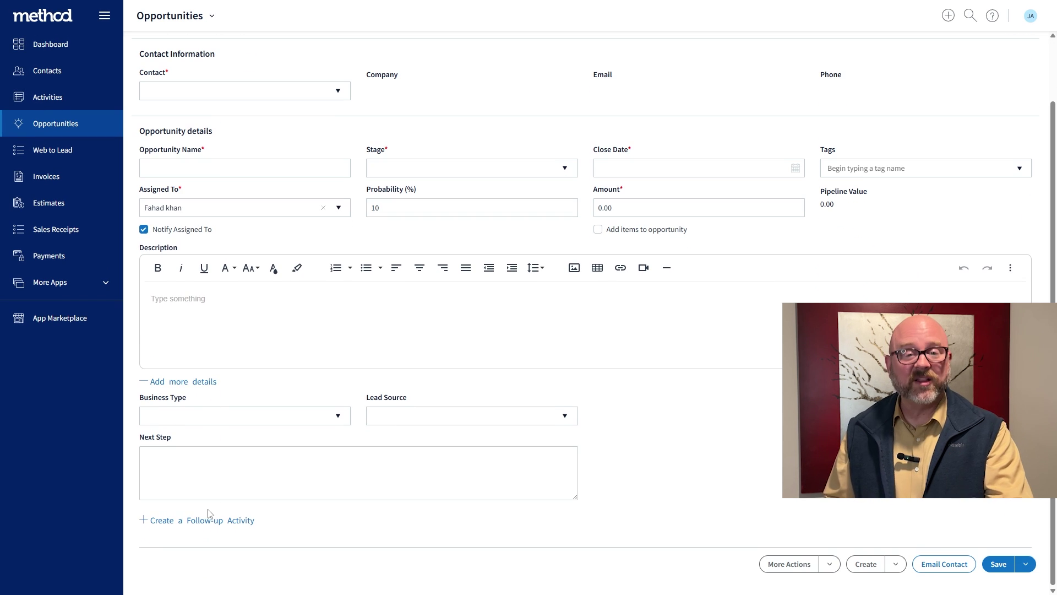
click(202, 520)
scroll(287, 441, down, 3)
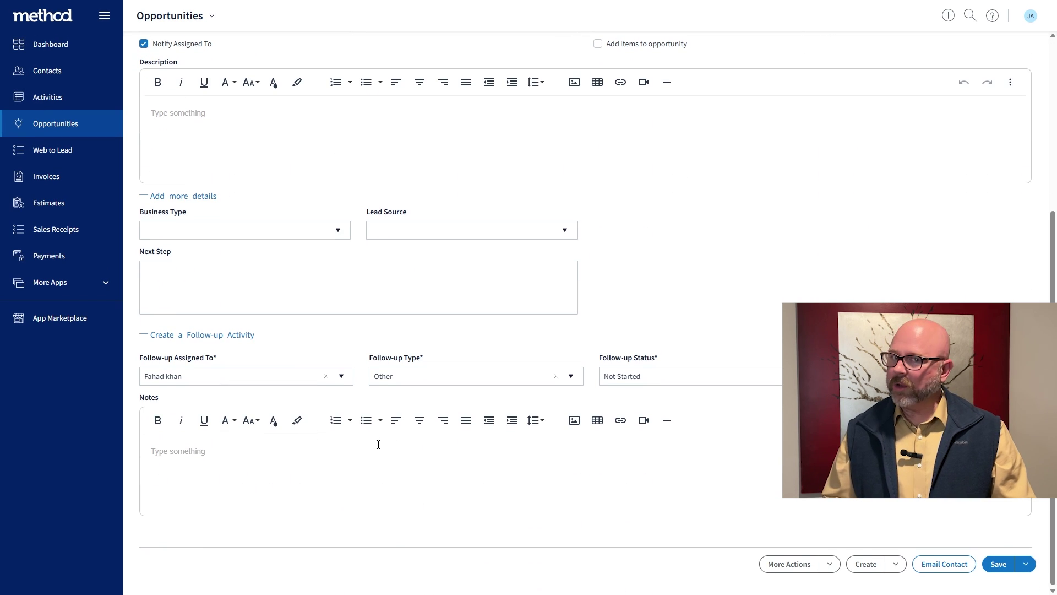